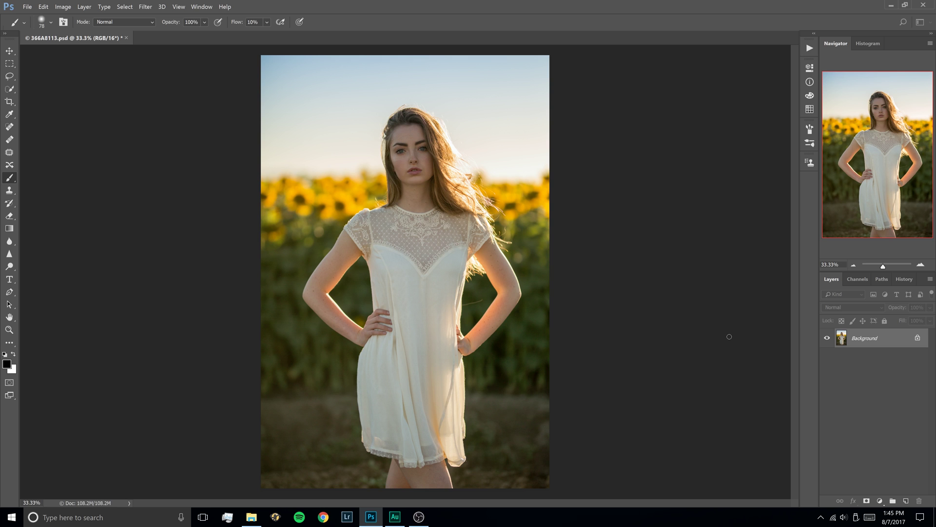
Add a new layer above the background, fill it with 50% Gray and set its blend mode to Soft Light
key(ctrl+shift+alt+n)
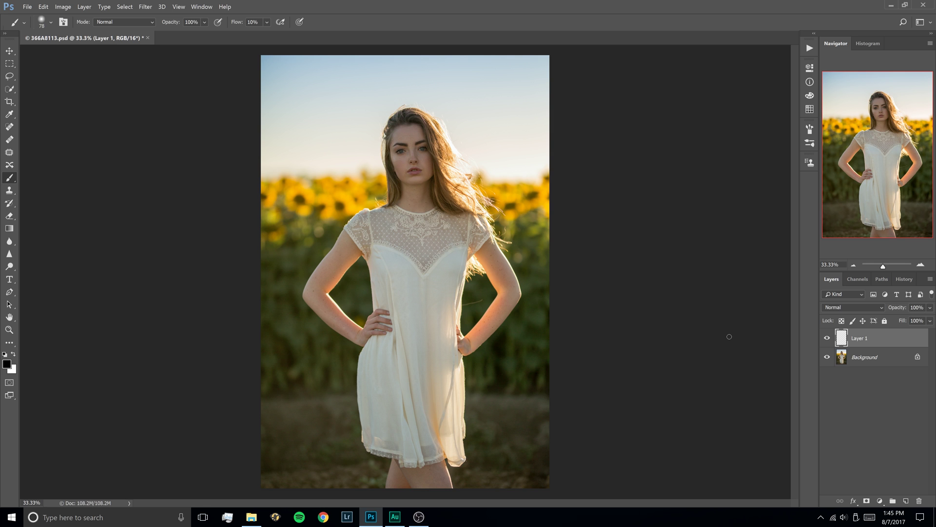
key(i)
key(shift+F5)
click(485, 149)
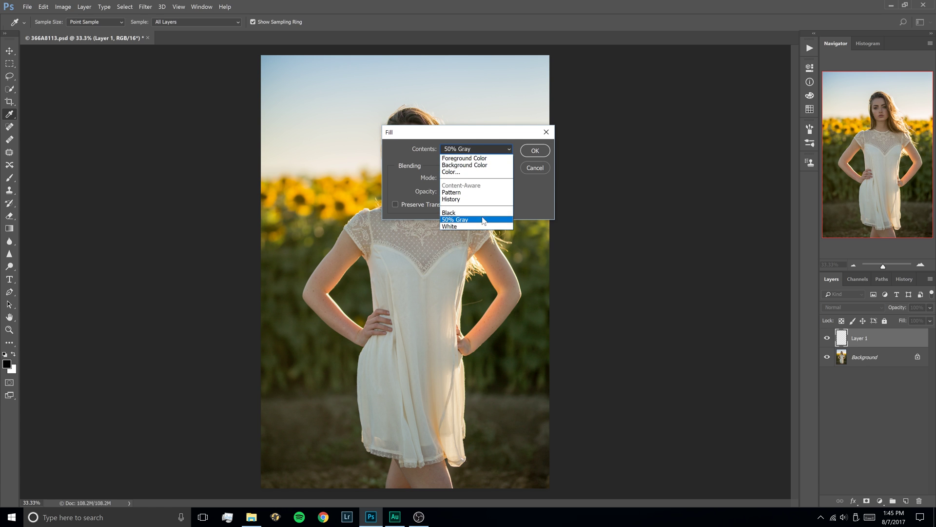
click(483, 220)
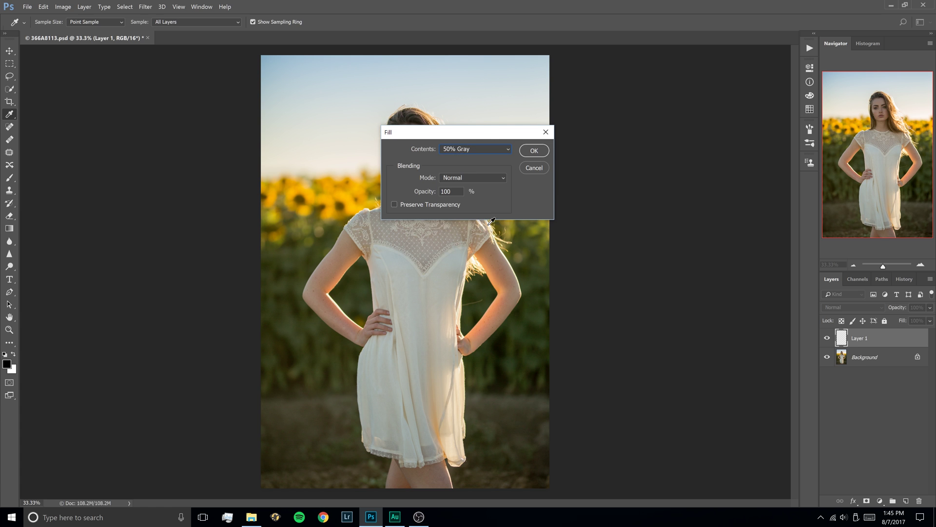
click(543, 151)
key(b)
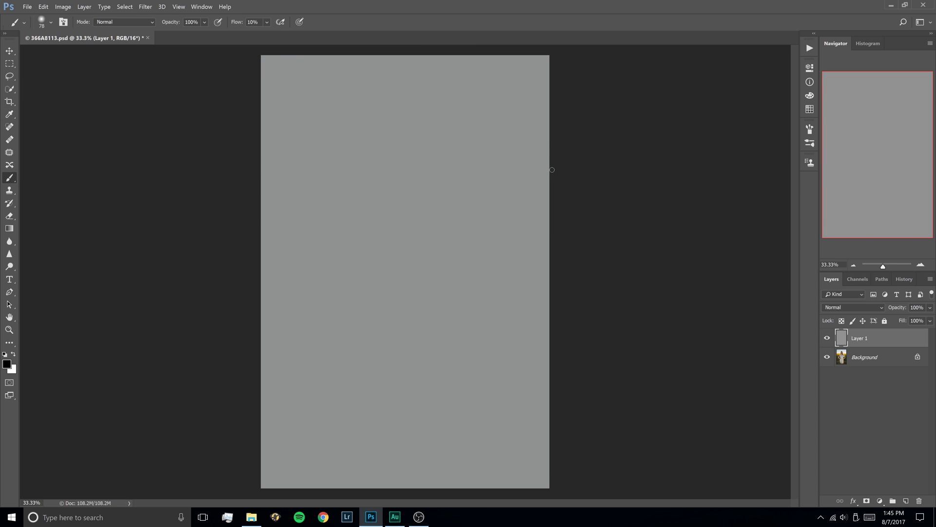
click(848, 306)
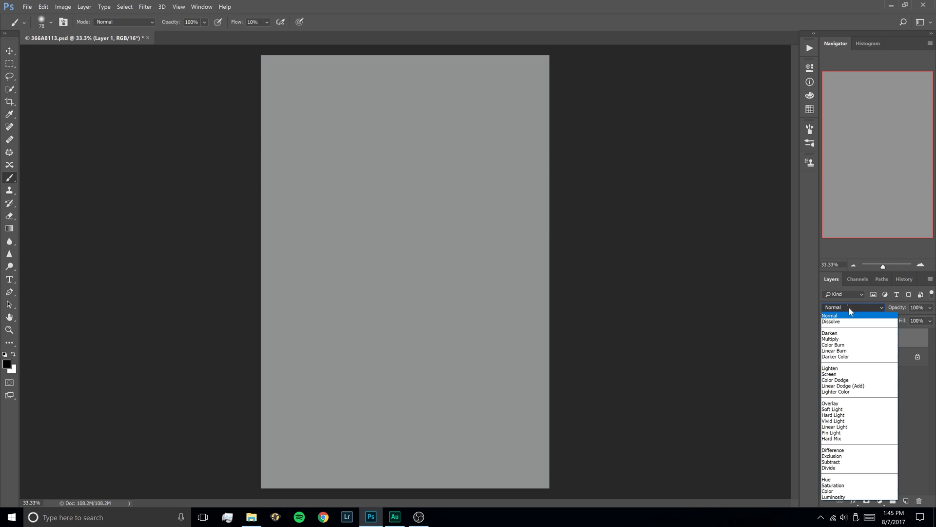
click(834, 410)
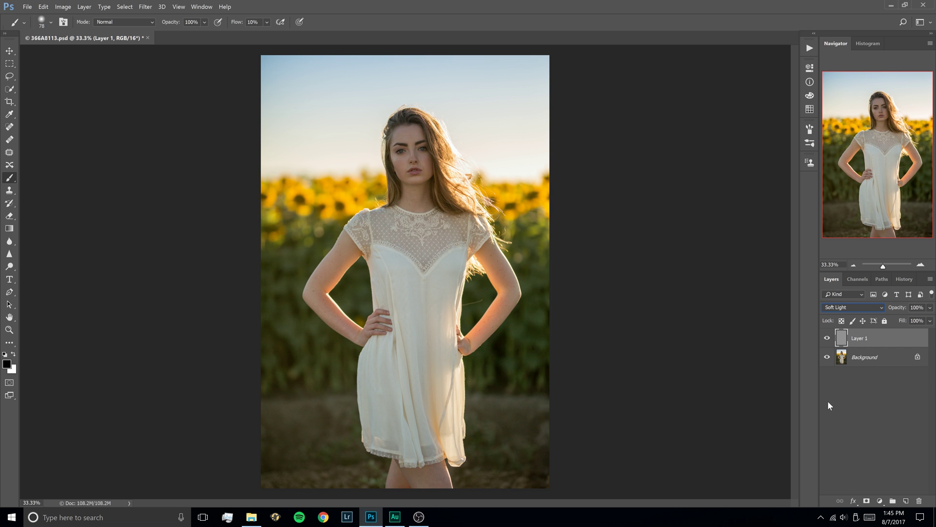
Duplicate the gray Soft Light layer and name the copy Dodge
key(ctrl+j)
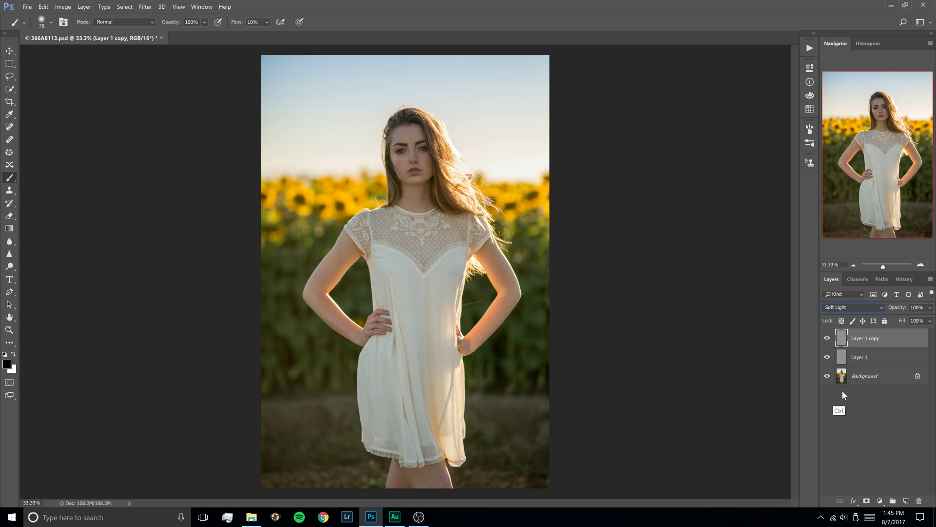
double_click(869, 338)
text(Dodge)
key(Return)
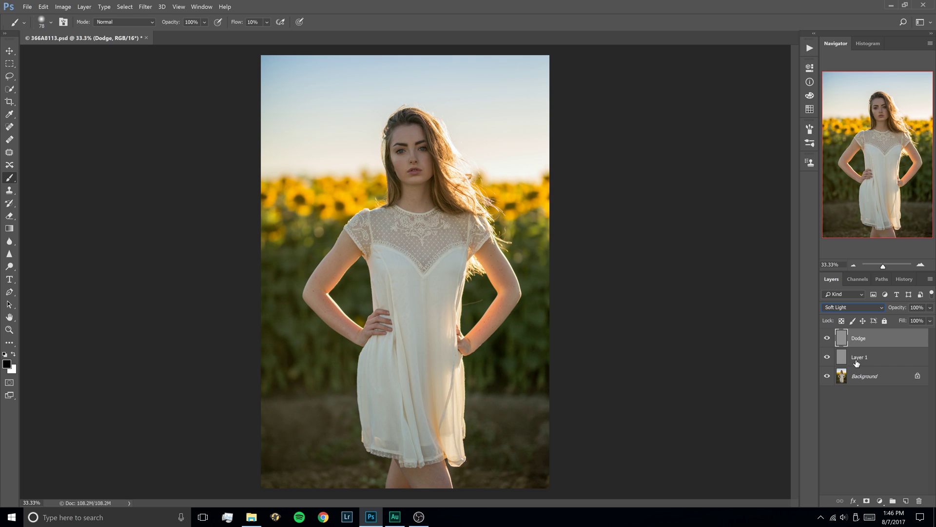
Rename the original gray layer, Layer 1, as Burn
click(859, 359)
double_click(859, 359)
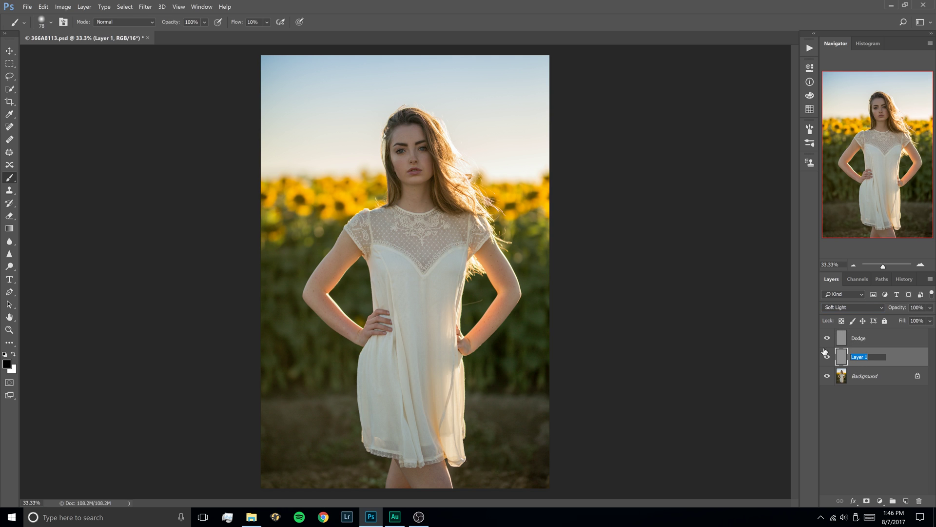
text(Burn)
key(Return)
Group the Dodge and Burn layers, name the group Dodge and Burn, and expand it
key(ctrl)
ctrl+click(872, 340)
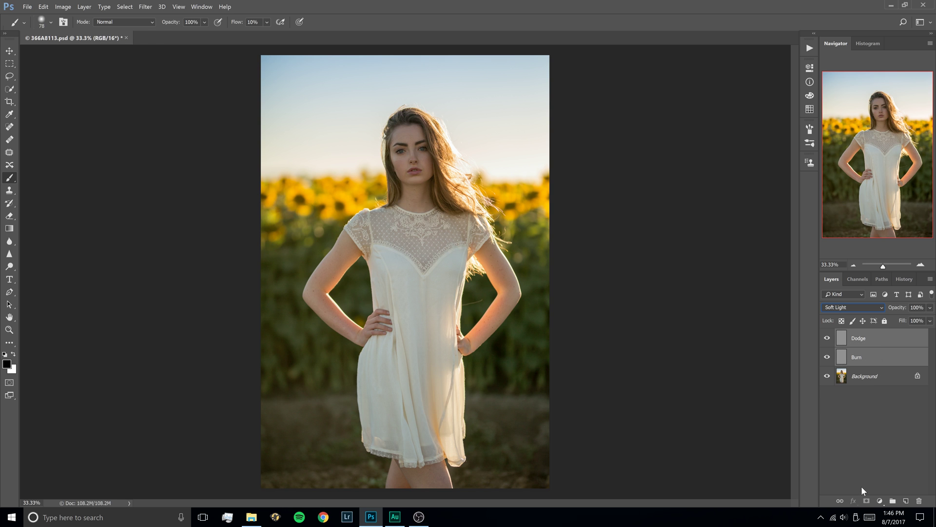
key(ctrl+g)
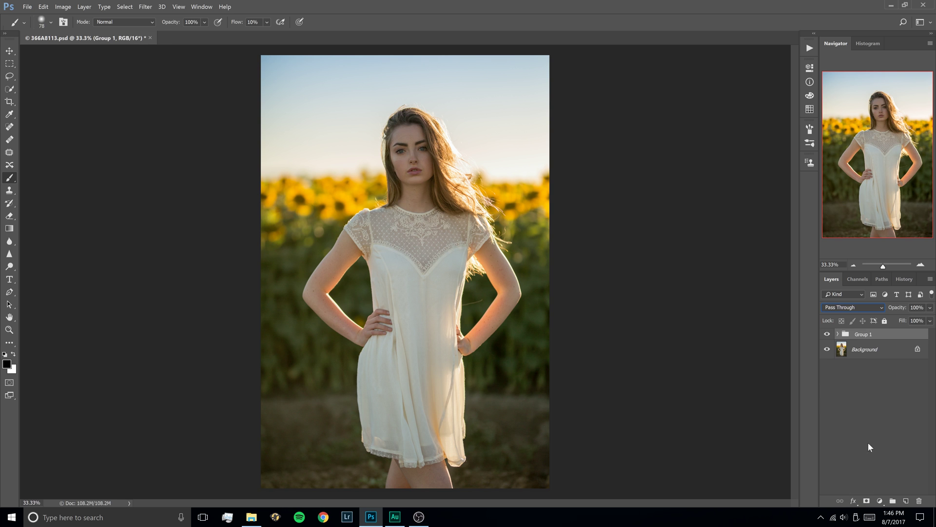
double_click(864, 334)
text(Dodge and Burn)
key(Return)
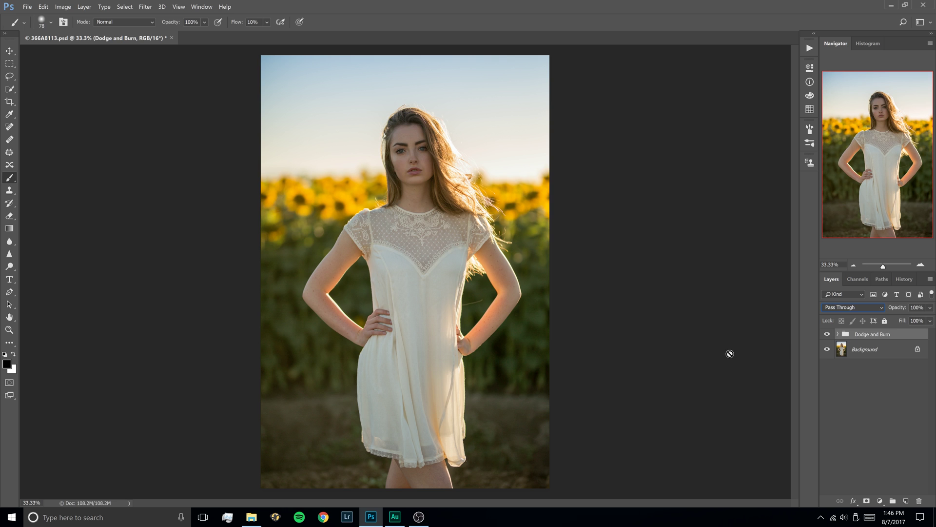
click(838, 334)
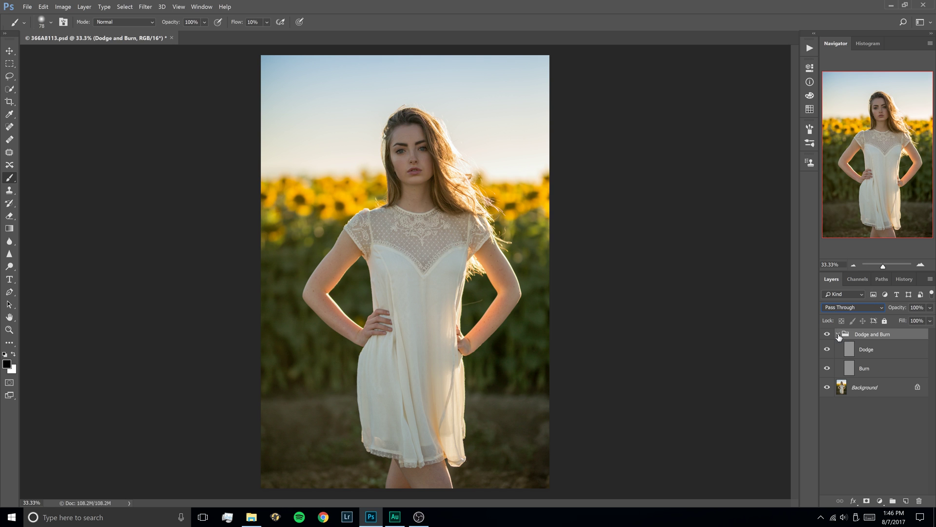
Add a Black & White adjustment layer with the Default preset directly above the Background layer
click(876, 391)
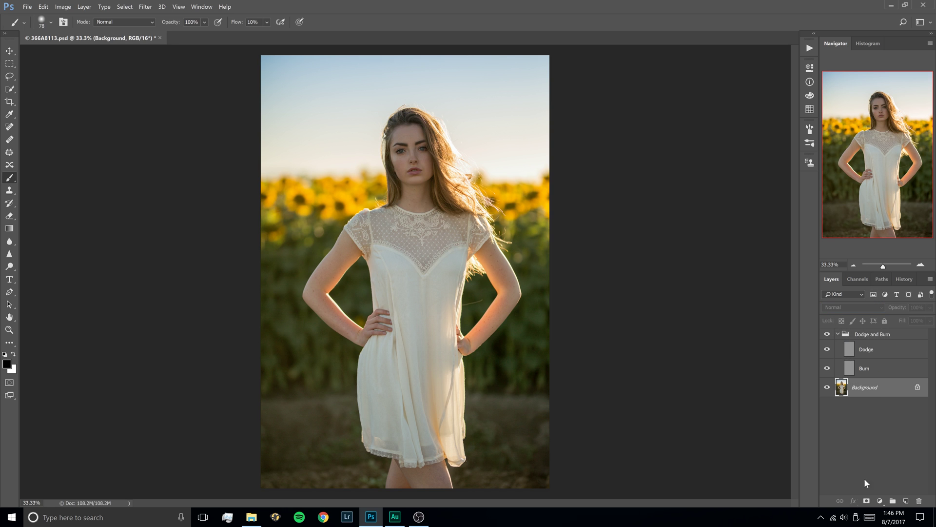
click(879, 501)
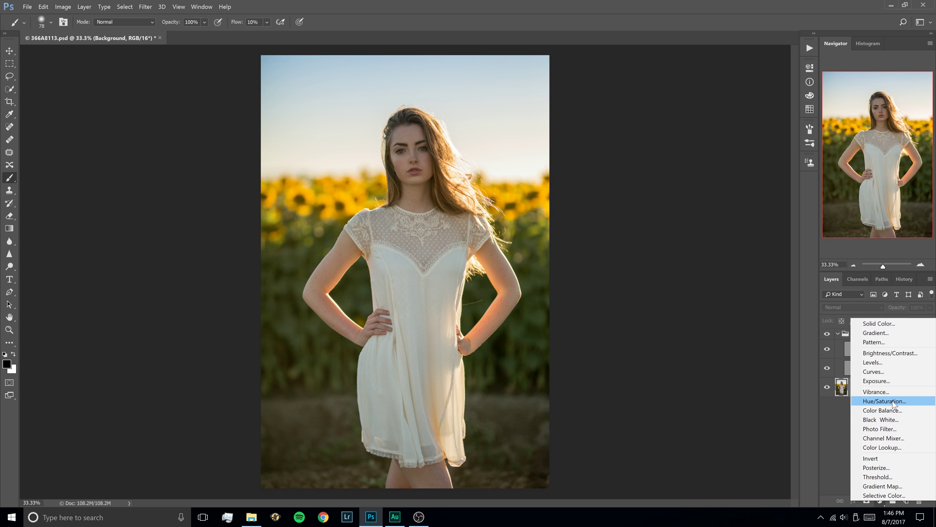
click(888, 421)
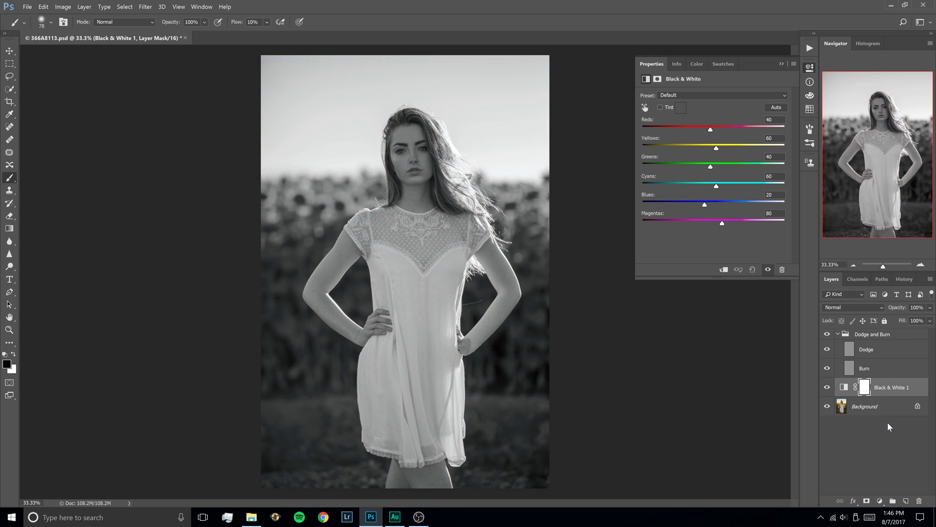
click(782, 64)
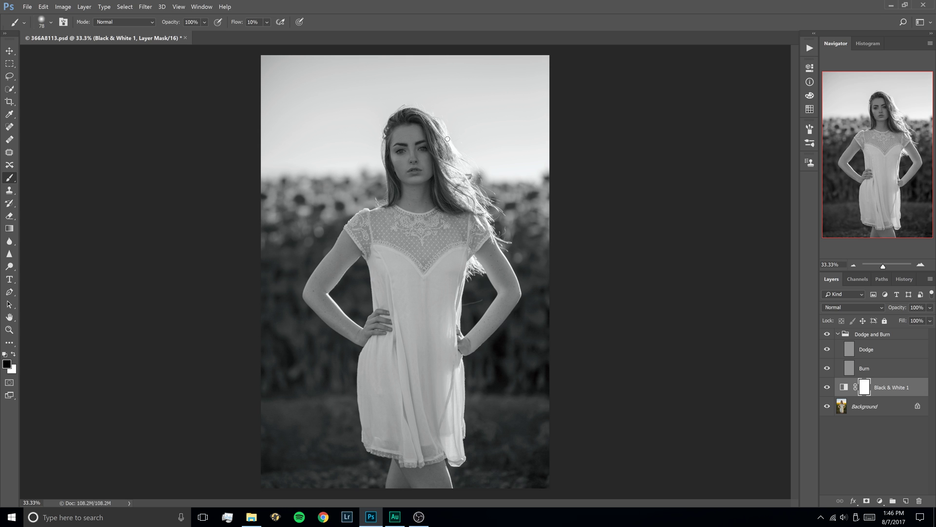
On the Burn layer, set the brush flow to 10% and paint black below the cheekbone with a brush of about 156 px
click(882, 373)
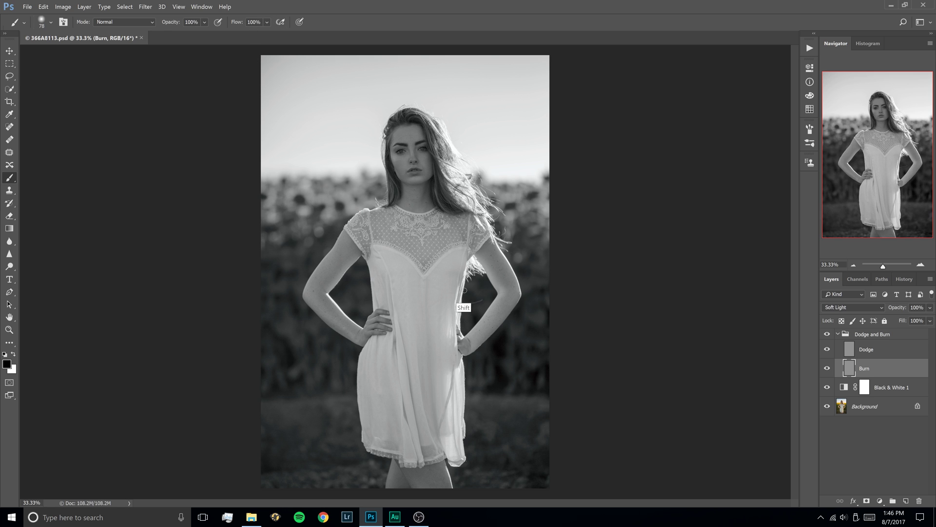
key(shift+1)
drag(429, 177, 484, 163)
drag(541, 223, 489, 278)
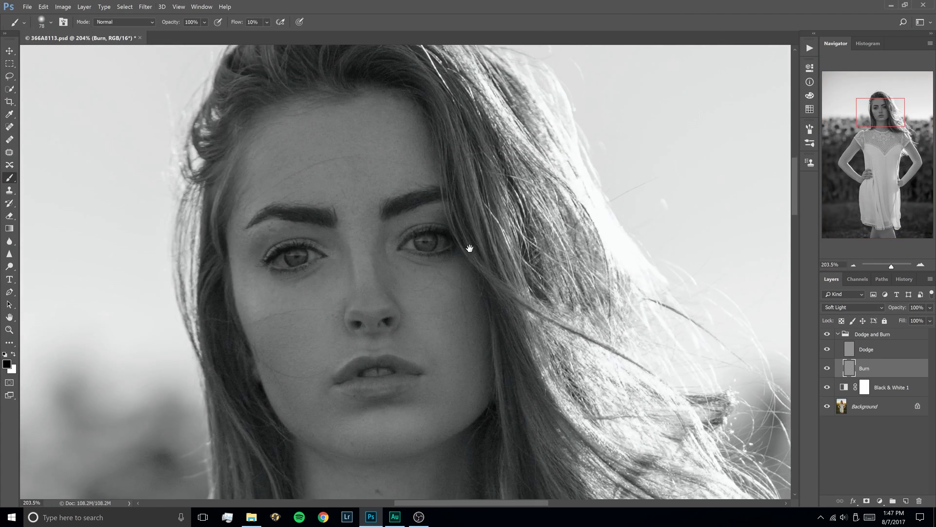
key(alt+d)
click(393, 17)
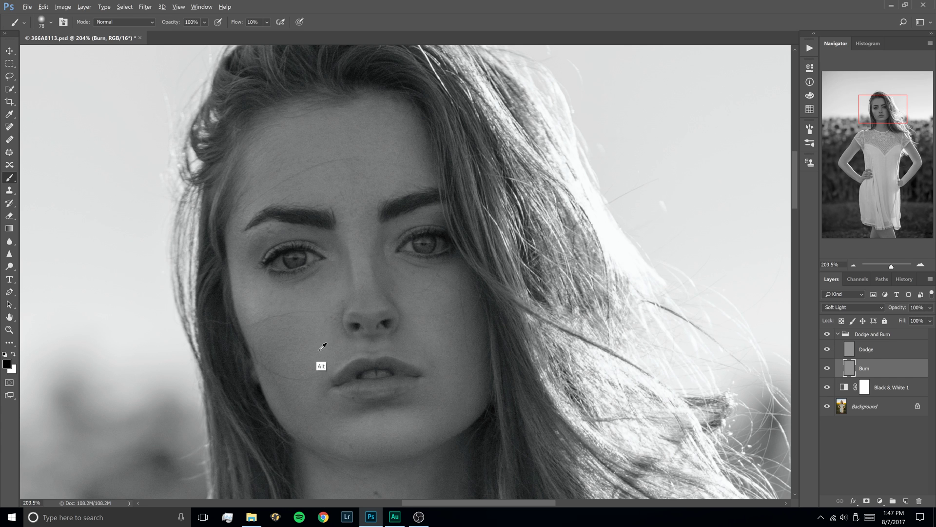
mouse_move(323, 344)
alt+mouse_down()
mouse_move(365, 349)
mouse_move(361, 356)
alt+mouse_up()
mouse_move(249, 325)
mouse_down()
mouse_move(283, 365)
mouse_move(297, 407)
mouse_move(346, 455)
mouse_up()
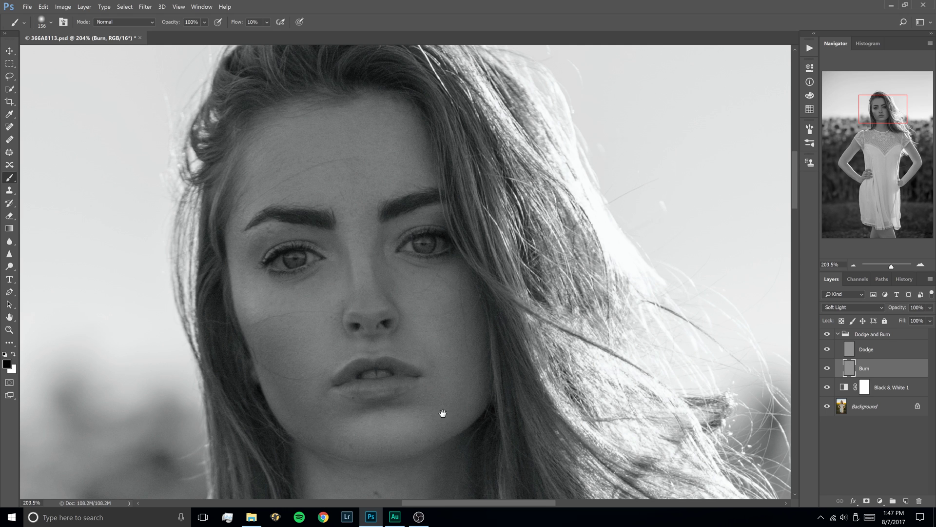
Burn along the jawline with a brush of about 67 px and the neck's shadow side with about 206 px
mouse_move(439, 401)
mouse_down()
mouse_move(420, 349)
mouse_move(441, 324)
mouse_move(457, 236)
mouse_up()
drag(440, 384, 381, 384)
mouse_move(283, 403)
mouse_down()
mouse_move(382, 410)
mouse_move(467, 362)
mouse_up()
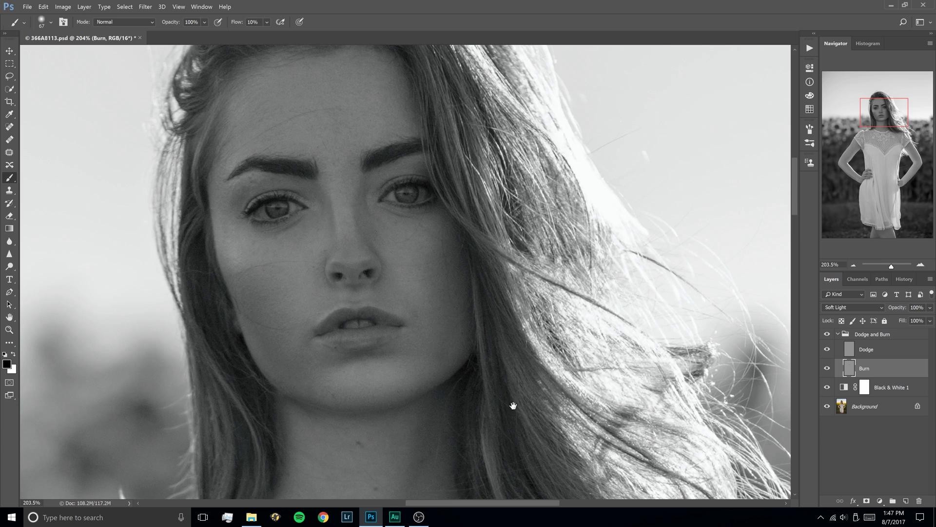
scroll(473, 416, down, 3)
drag(472, 416, 497, 292)
drag(474, 324, 524, 324)
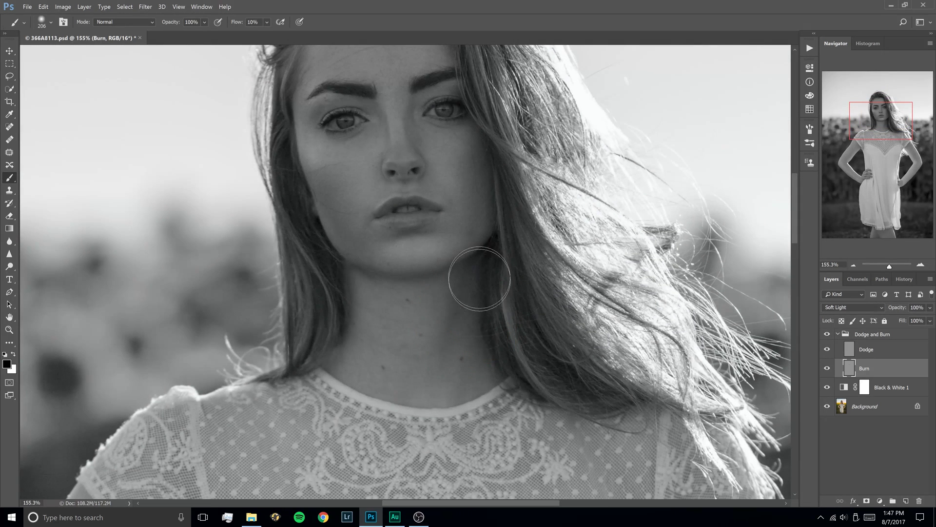
mouse_move(478, 280)
mouse_down()
mouse_move(455, 373)
mouse_move(470, 351)
mouse_move(470, 277)
mouse_up()
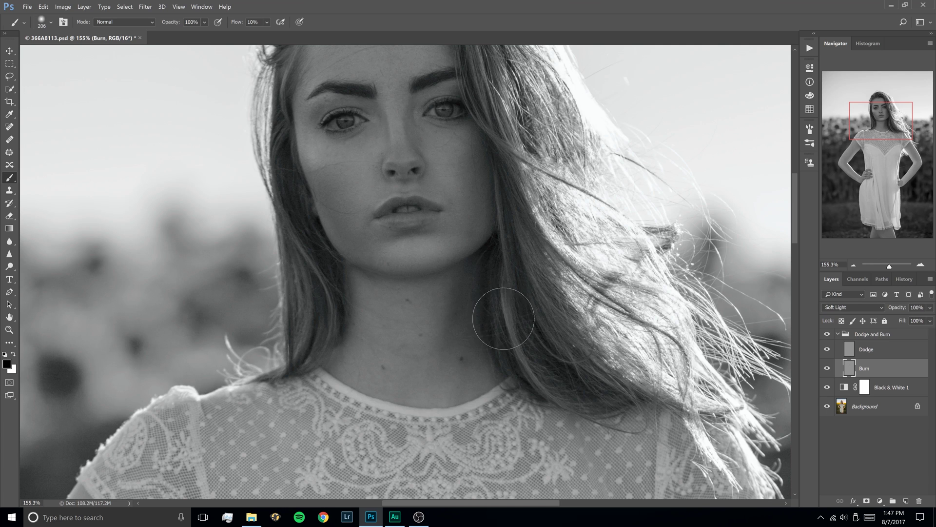
Burn the sides of the nose, the edges of the forehead and the brow area, resizing the brush between about 92 and 168 px
drag(503, 310, 455, 442)
drag(441, 324, 385, 307)
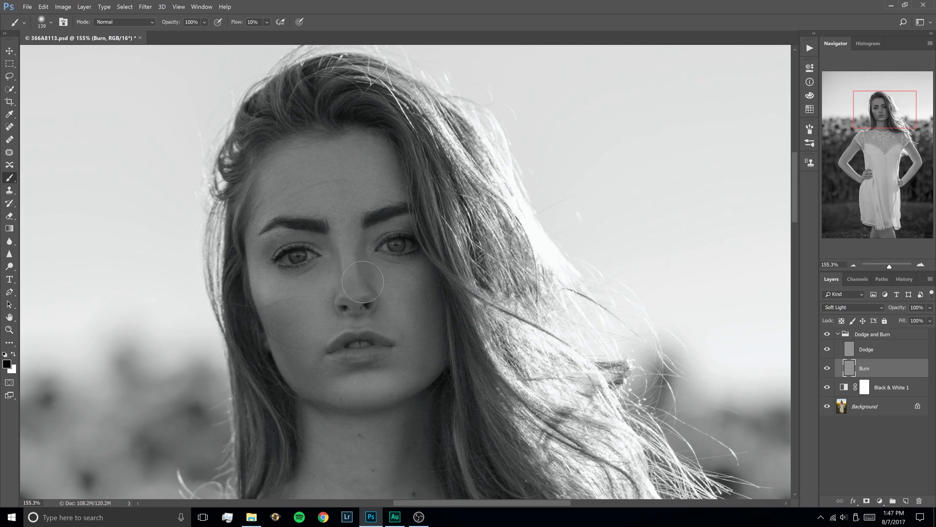
mouse_move(365, 276)
mouse_down()
mouse_move(338, 277)
mouse_move(370, 285)
mouse_move(362, 241)
mouse_move(372, 229)
mouse_move(413, 223)
mouse_move(416, 231)
mouse_up()
alt+right_click(373, 152)
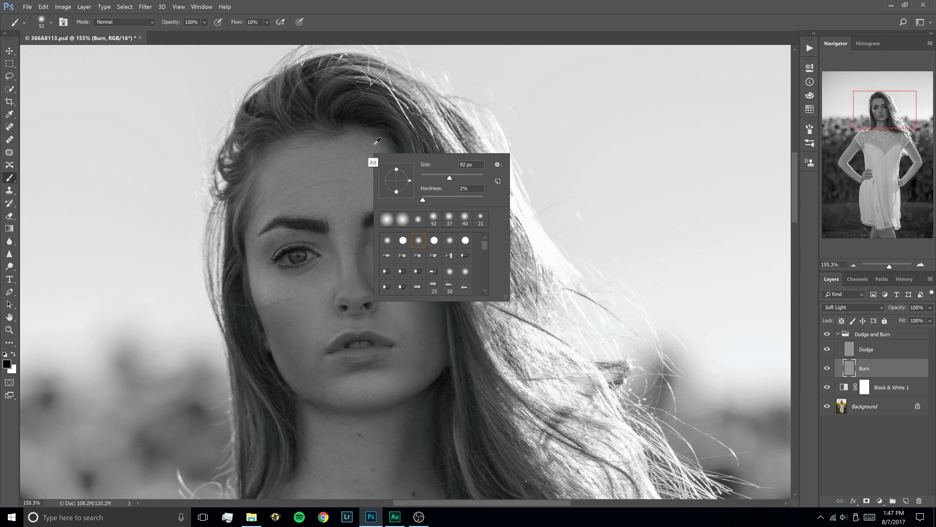
drag(374, 142, 398, 151)
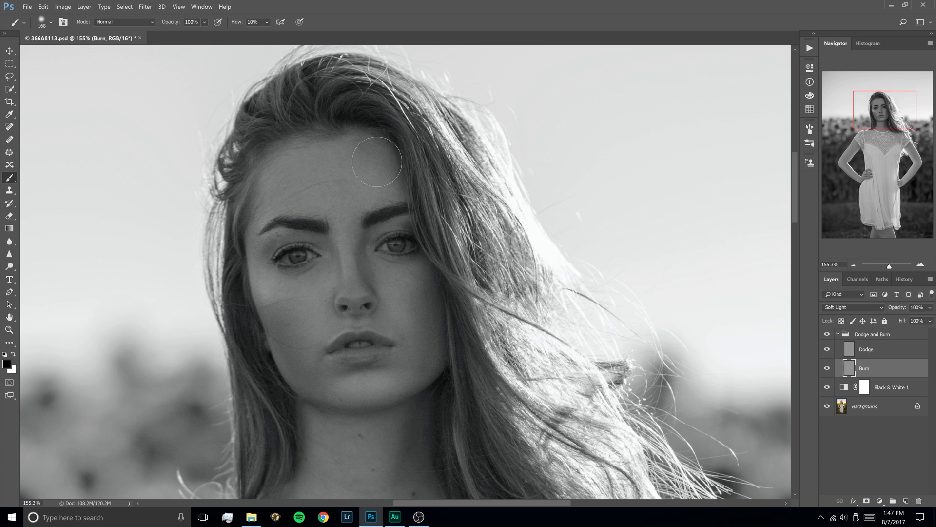
drag(281, 204, 288, 213)
mouse_move(271, 246)
mouse_down()
mouse_move(262, 251)
mouse_move(317, 238)
mouse_move(330, 246)
mouse_move(346, 313)
mouse_up()
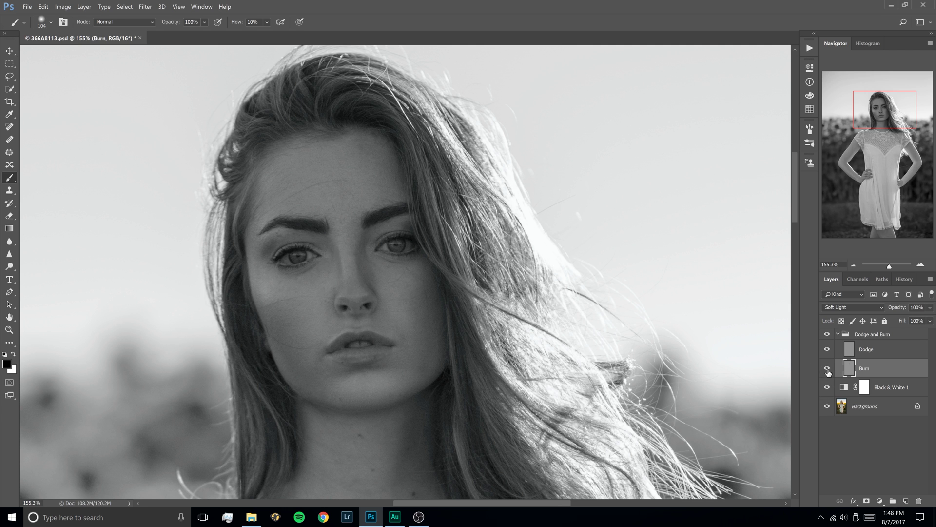
Toggle the Burn layer's visibility to compare the burning, and make white the foreground color
click(827, 370)
click(828, 372)
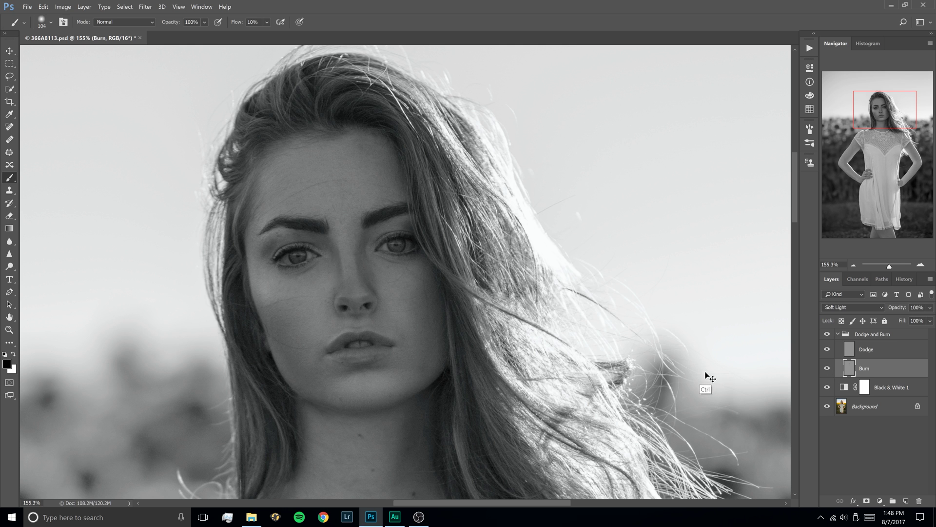
key(ctrl+alt+z)
key(x)
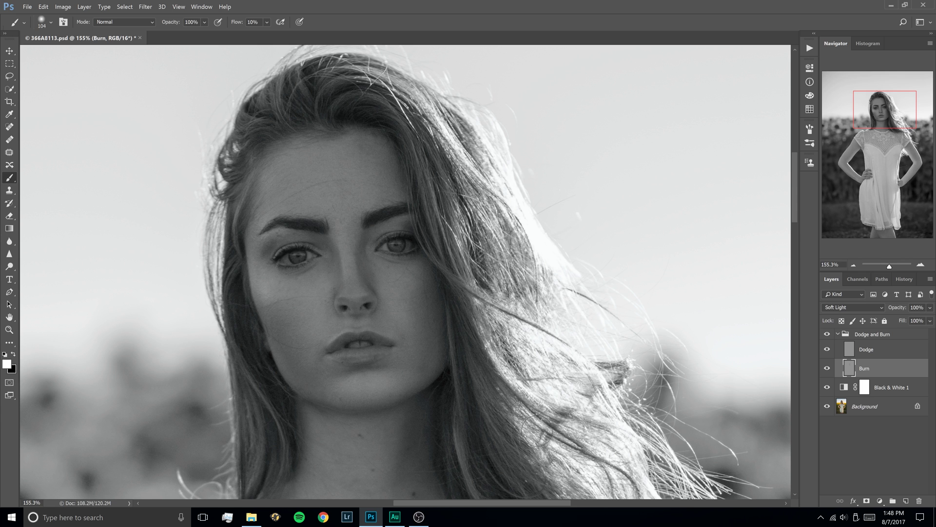
click(828, 371)
click(829, 371)
click(831, 373)
click(831, 372)
On the Dodge layer, paint white along the nose bridge and on the cheeks below the eyes, enlarging the brush to 165 px for the cheeks
click(881, 351)
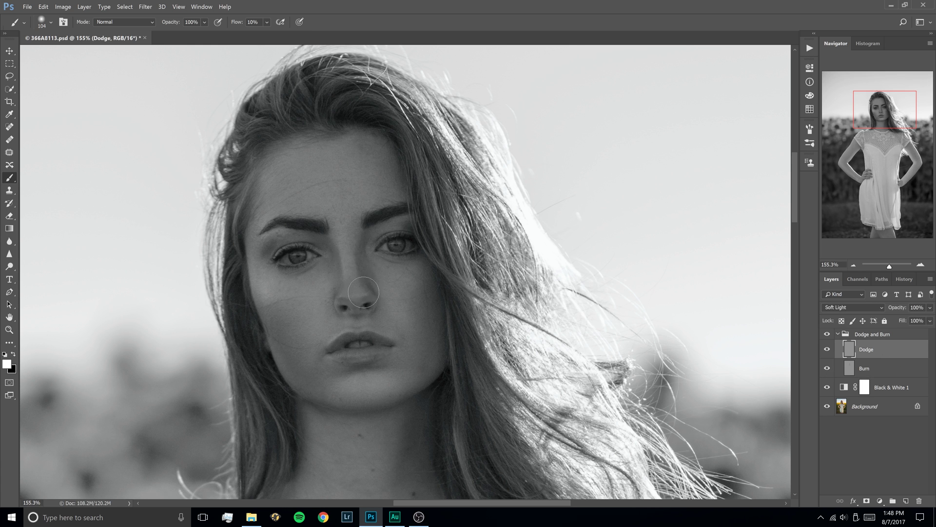
mouse_move(354, 293)
mouse_down()
mouse_move(345, 242)
mouse_move(343, 252)
mouse_up()
alt+right_click(310, 280)
drag(282, 300, 282, 296)
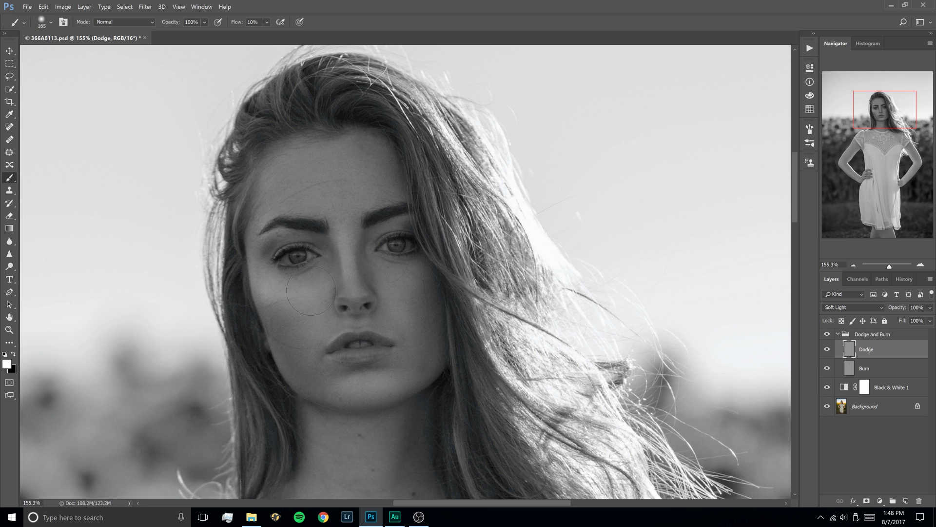
mouse_move(397, 291)
mouse_down()
mouse_move(418, 269)
mouse_move(395, 275)
mouse_move(409, 322)
mouse_move(392, 285)
mouse_move(395, 292)
mouse_move(408, 274)
mouse_move(443, 391)
mouse_move(402, 363)
mouse_move(418, 302)
mouse_move(440, 353)
mouse_move(405, 277)
mouse_up()
mouse_move(400, 283)
mouse_down()
mouse_move(404, 342)
mouse_move(363, 257)
mouse_move(347, 190)
mouse_up()
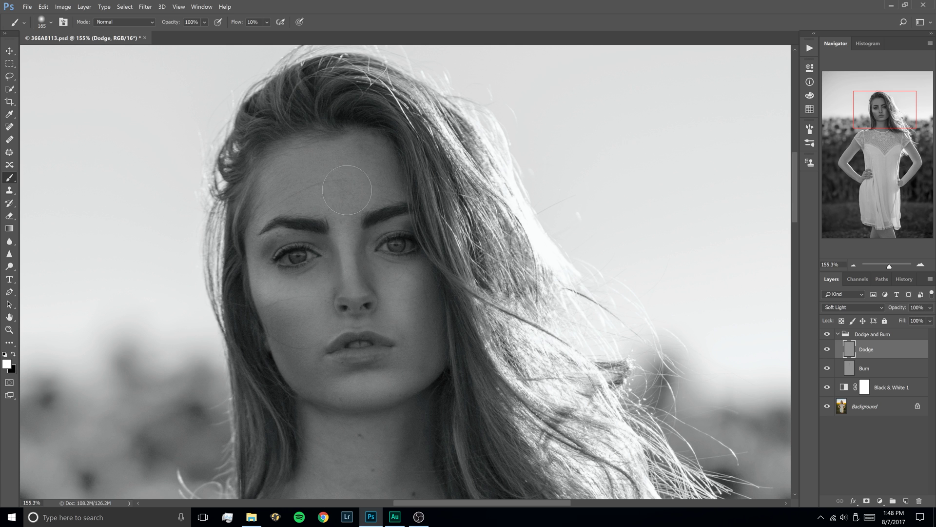
Dodge the middle of the forehead with a 242 px brush, and brighten the chin with a resized brush
alt+right_click(320, 186)
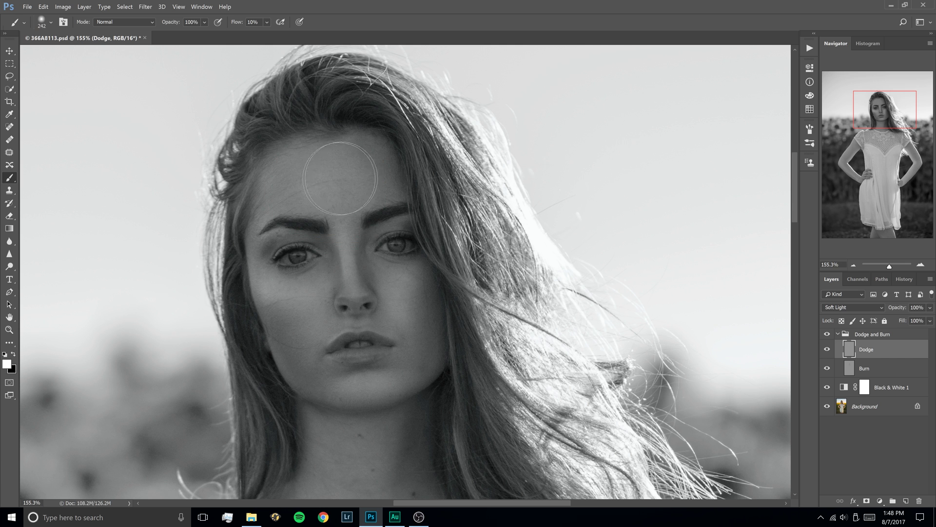
alt+right_click(397, 340)
alt+right_click(345, 397)
drag(349, 391, 395, 385)
Dodge the front of the neck below the chin with a 276 px brush on the Dodge layer
ctrl+drag(455, 360, 435, 376)
drag(423, 404, 430, 332)
alt+right_click(379, 361)
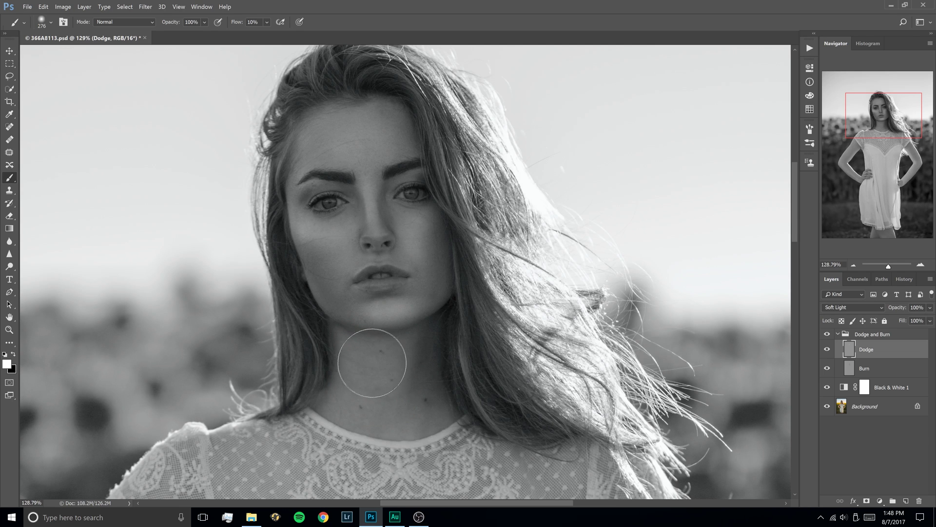
drag(372, 363, 366, 390)
Toggle the Dodge and Burn group's visibility repeatedly to compare the black-and-white portrait before and after the sculpting
ctrl+drag(529, 335, 509, 351)
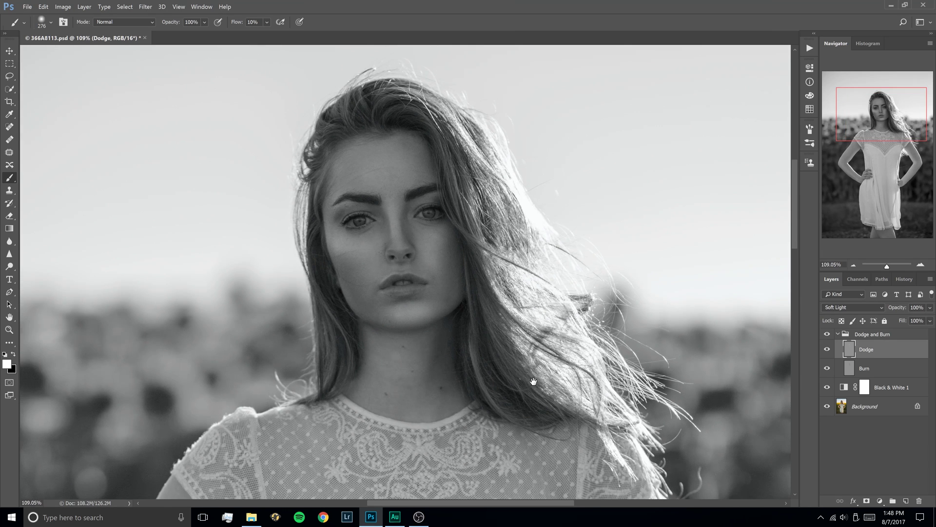
drag(533, 381, 473, 433)
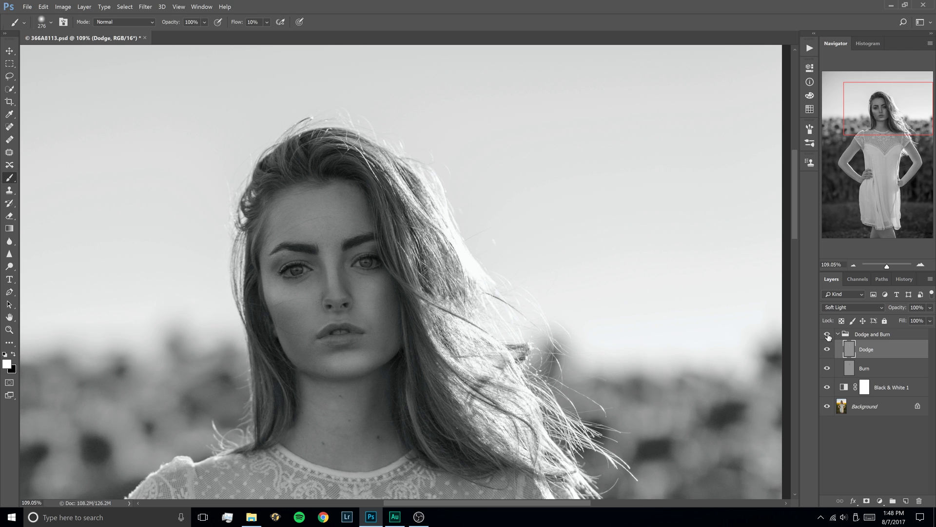
click(828, 335)
click(828, 335)
click(828, 335)
click(828, 335)
click(828, 335)
click(828, 335)
click(828, 335)
click(828, 335)
click(828, 335)
click(827, 336)
Hide the Black & White 1 layer and toggle the Dodge and Burn group to compare the effect in colour
click(827, 388)
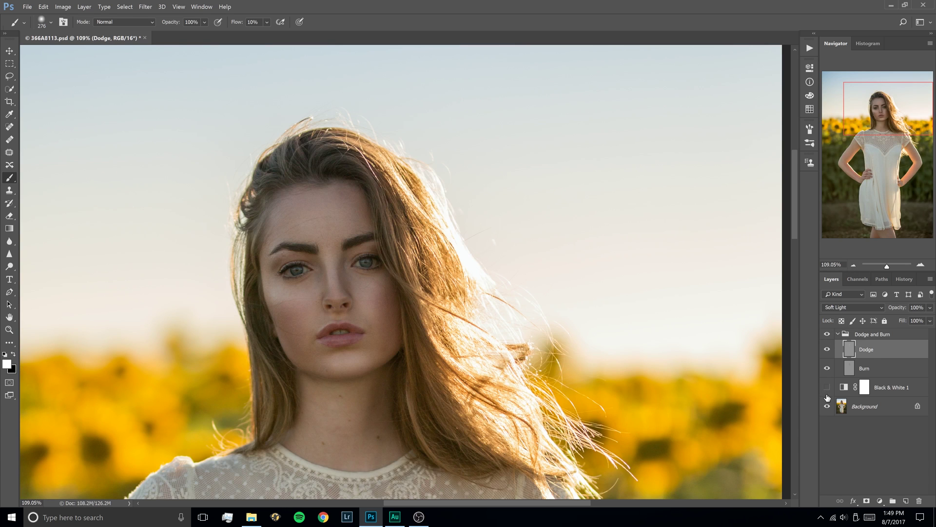
click(827, 337)
click(827, 337)
click(827, 336)
click(826, 335)
click(827, 334)
click(828, 334)
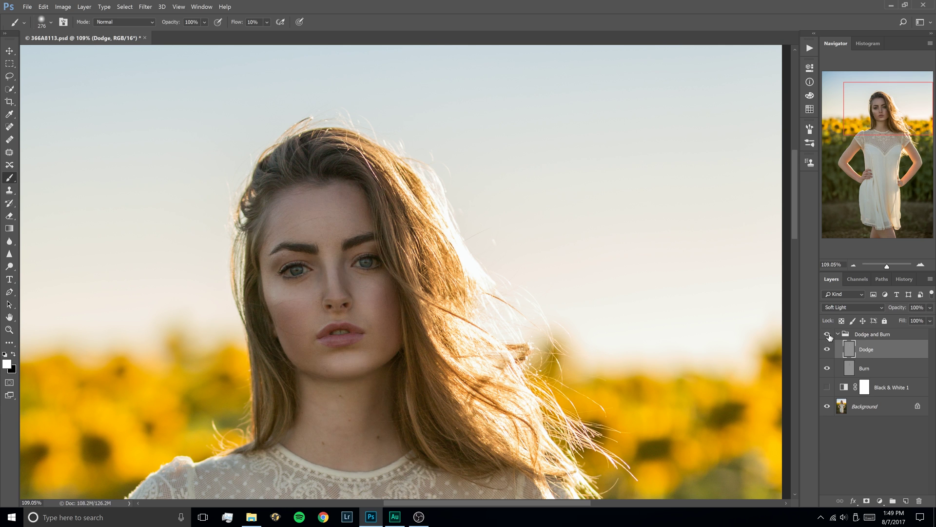
Select the Dodge and Burn group, try different strengths at 66.67% zoom, and set its opacity to 60%
click(854, 264)
click(853, 265)
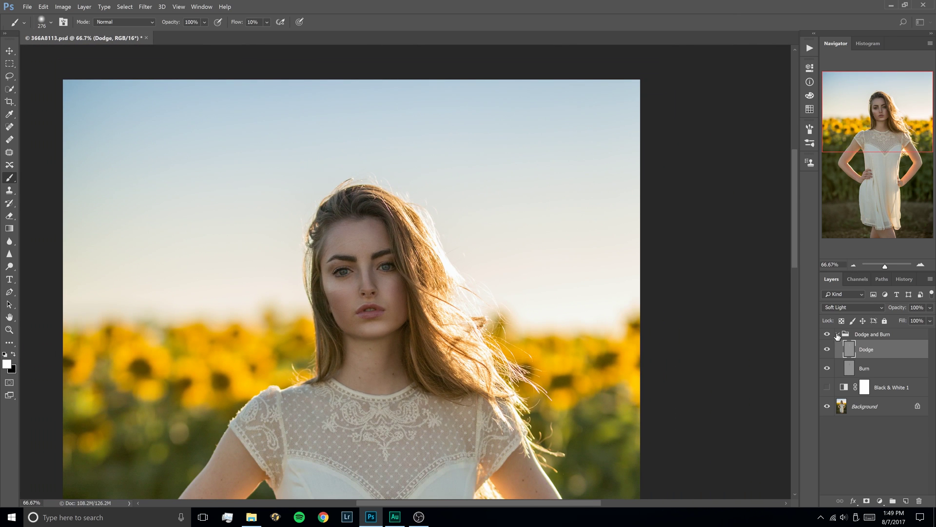
drag(874, 140, 871, 162)
click(873, 335)
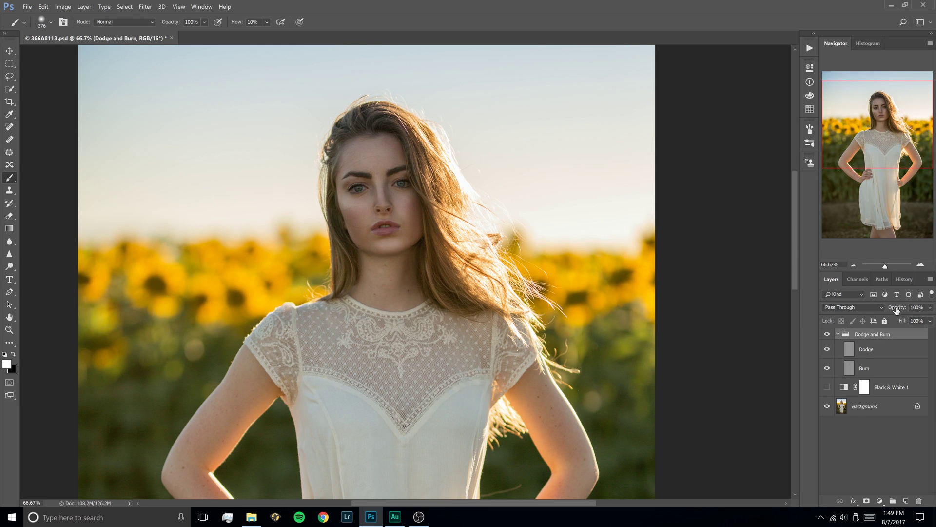
mouse_move(897, 310)
mouse_down()
mouse_move(809, 324)
mouse_move(841, 318)
mouse_up()
text(10)
key(BackSpace)
key(BackSpace)
text(1000)
text(60)
Toggle the Dodge and Burn group on and off to compare its reduced-opacity effect with the original
click(827, 336)
click(828, 338)
click(829, 339)
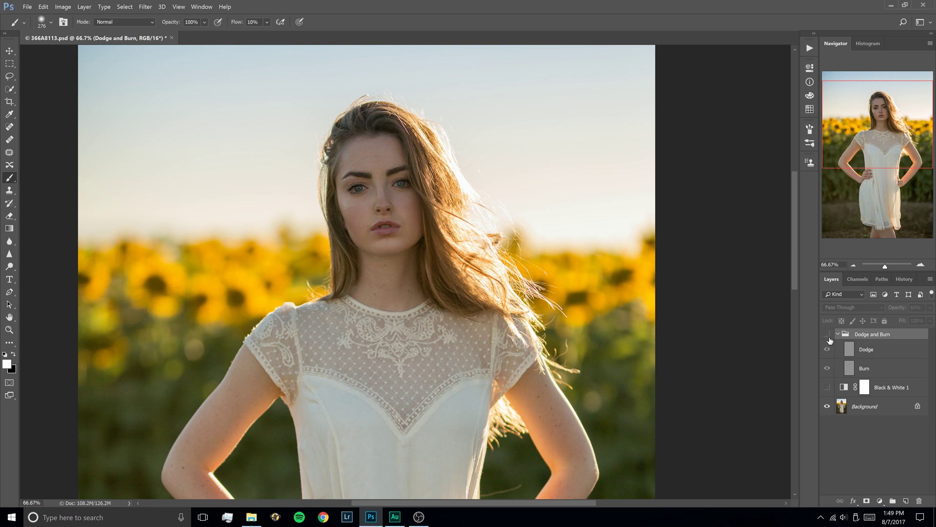
click(828, 335)
click(829, 336)
click(830, 337)
Isolate the Dodge layer and examine the painted highlights up close on their own
alt+click(829, 352)
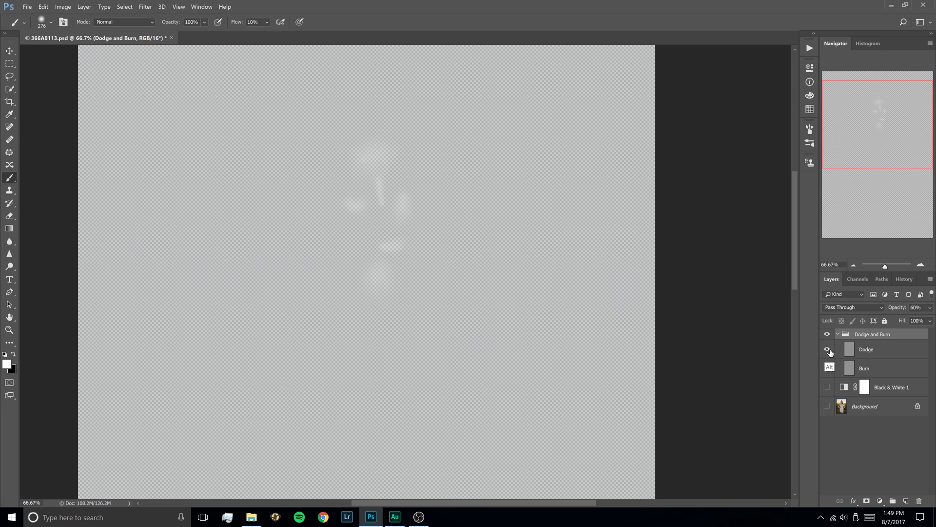
drag(379, 271, 417, 285)
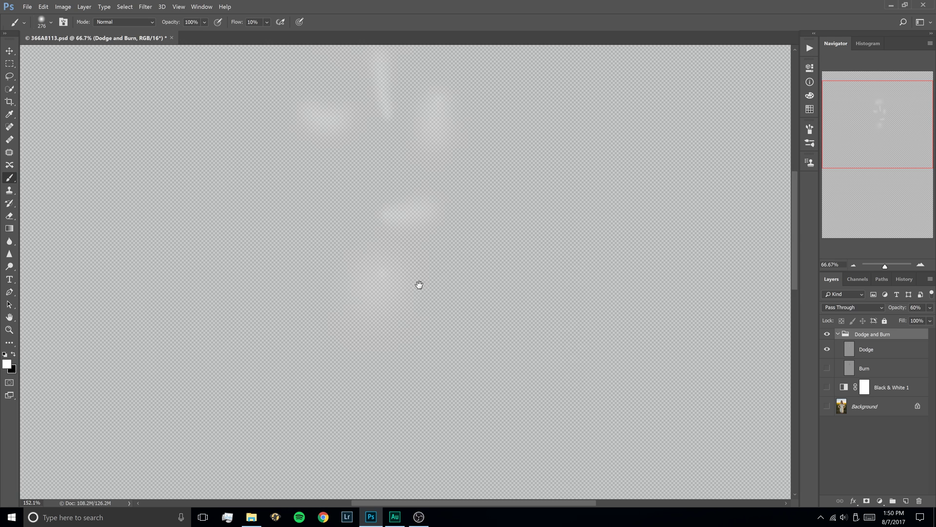
drag(472, 275, 462, 324)
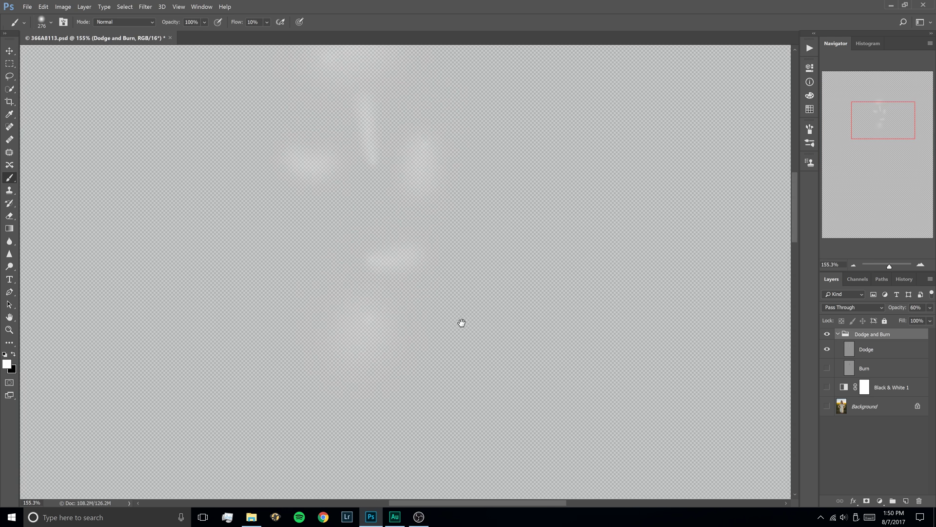
click(873, 345)
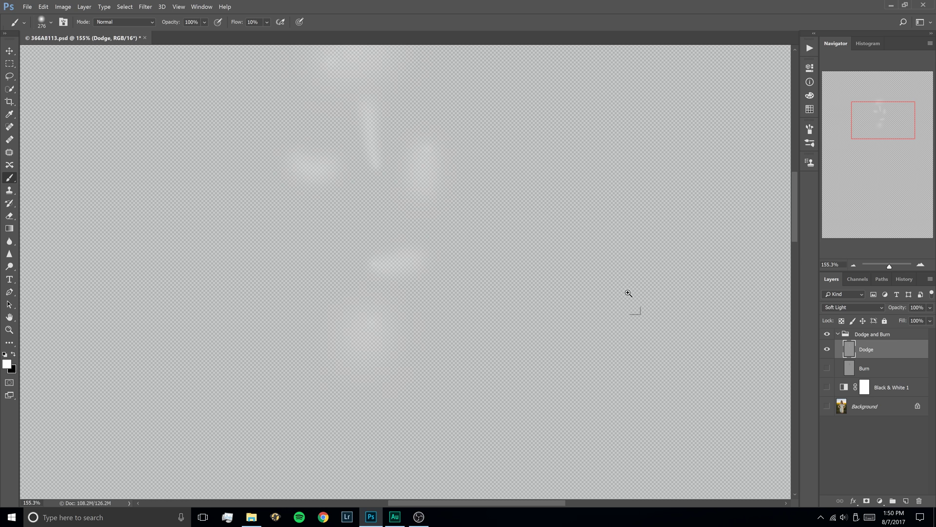
drag(629, 293, 594, 295)
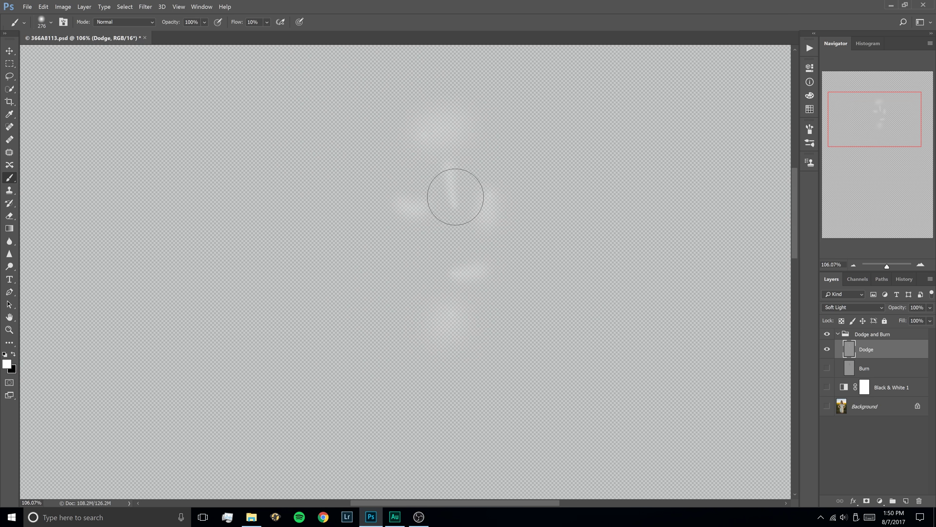
Isolate the Burn layer and alternate its visibility with the Dodge layer's to examine the painted shadows and highlights
alt+click(827, 369)
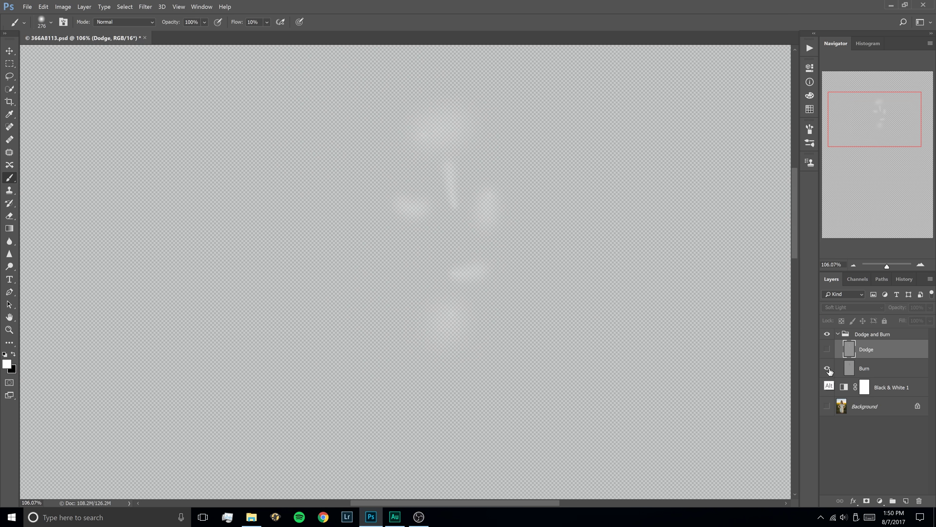
click(827, 349)
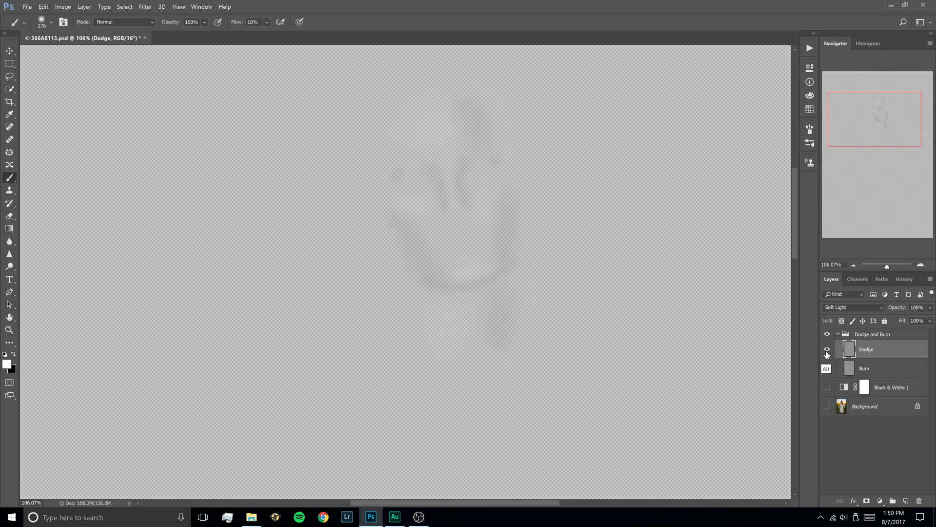
click(827, 369)
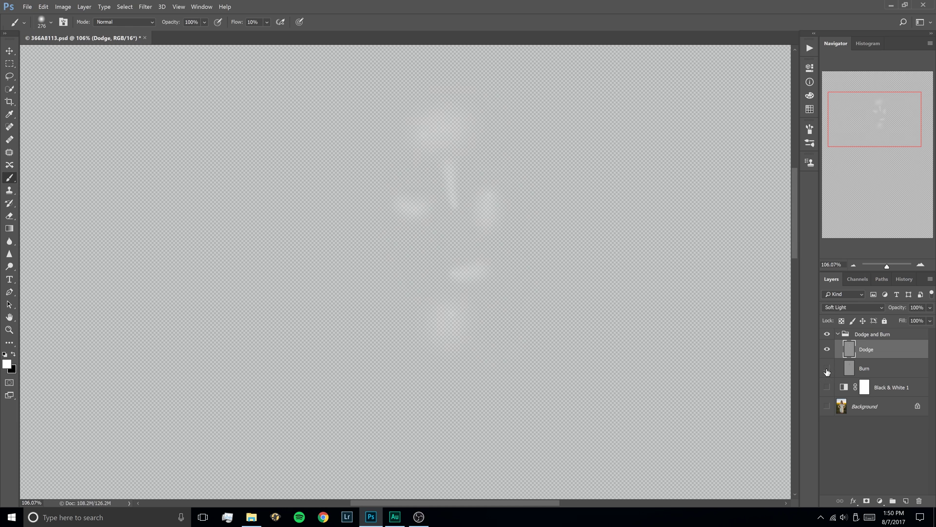
click(827, 368)
click(827, 349)
click(828, 350)
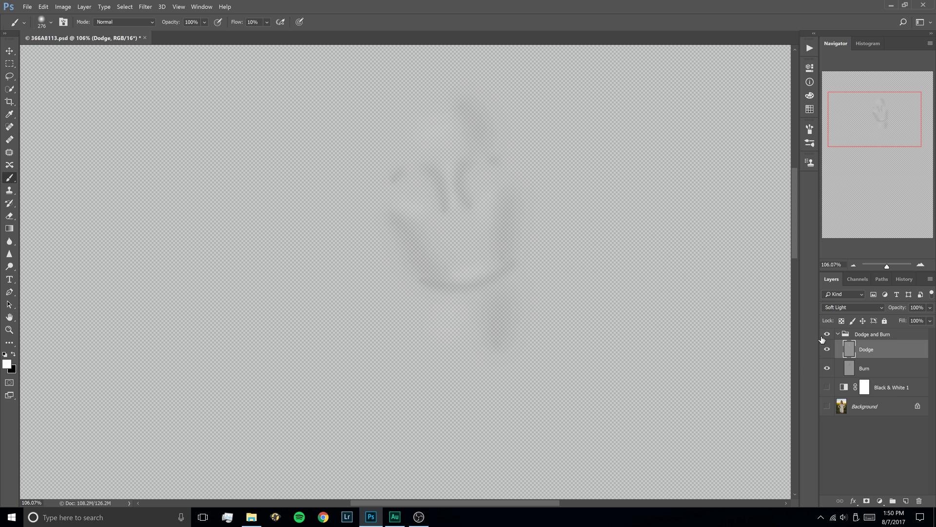
Show the Background layer again with Black & White 1 hidden, and toggle the Dodge and Burn group to compare the full-colour portrait
click(827, 406)
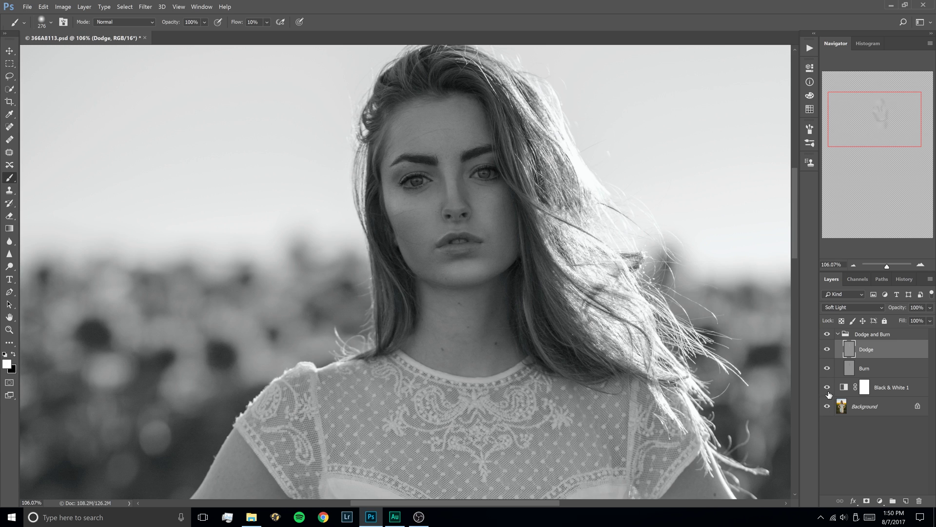
click(828, 389)
click(853, 267)
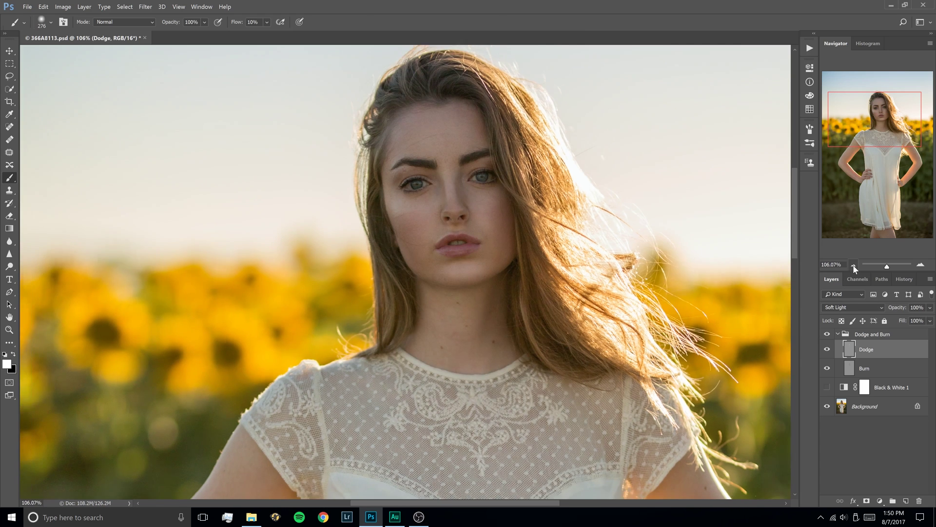
click(853, 266)
click(828, 335)
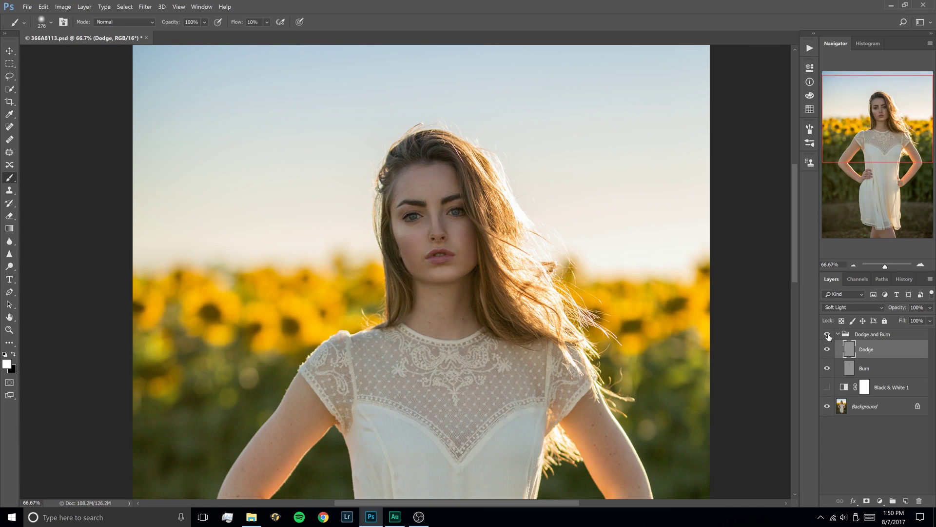
click(827, 336)
click(828, 335)
click(828, 334)
click(828, 334)
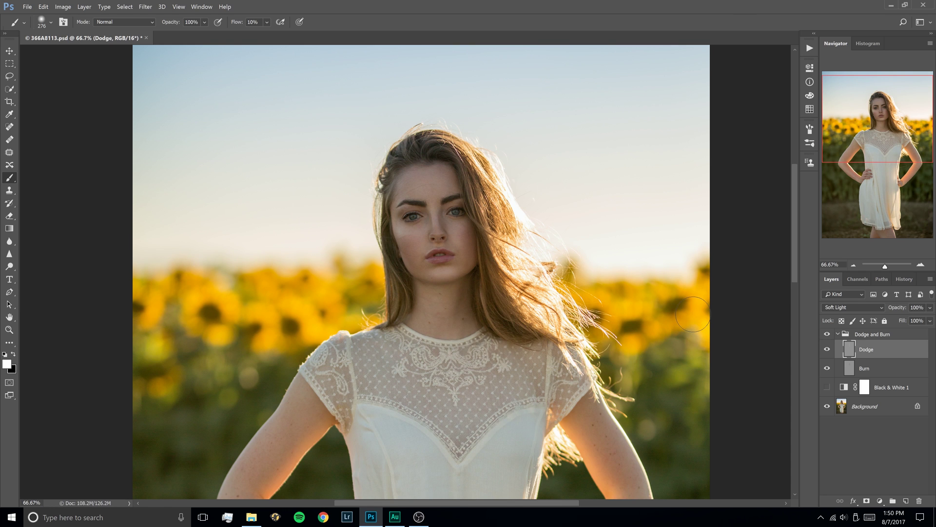